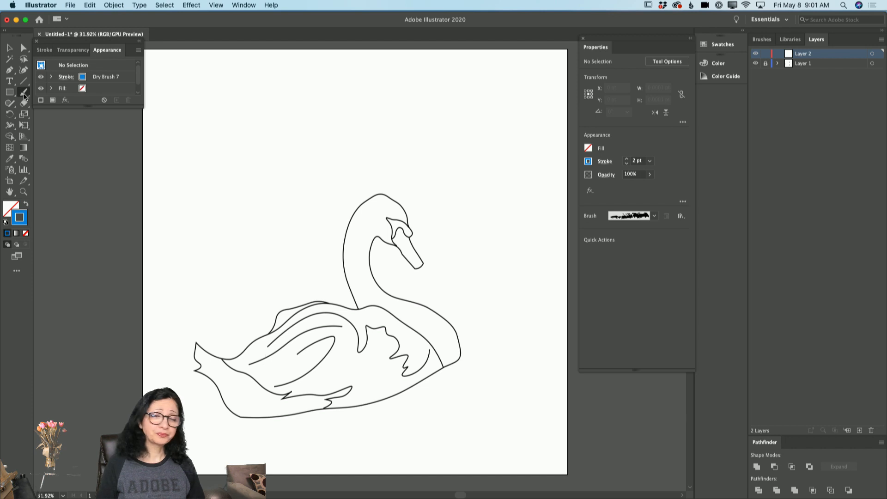
Step: Choose the Paintbrush tool and set the stroke color to light blue 5AC4FF
{"action": "left_click", "coordinate": [24, 94]}
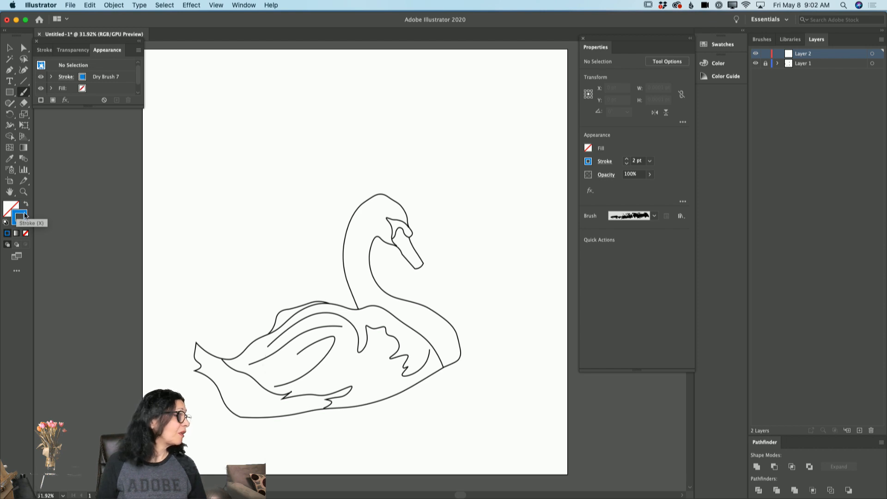
{"action": "double_click", "coordinate": [26, 216]}
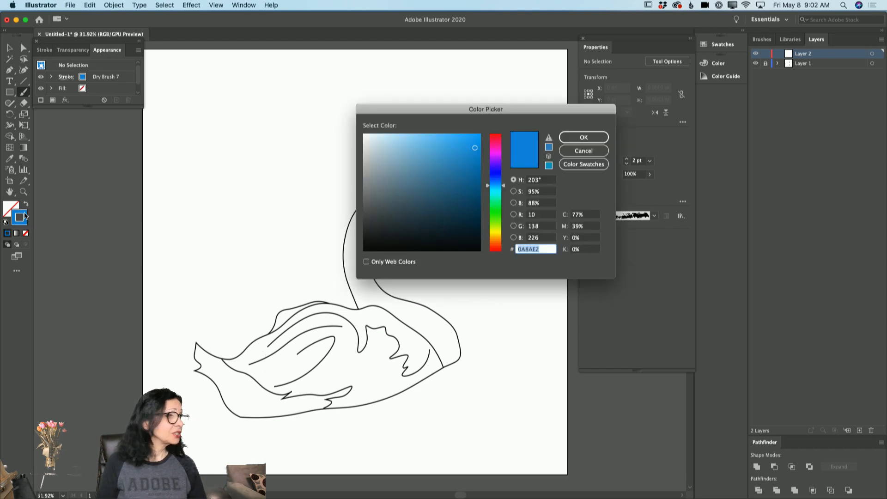
{"action": "mouse_move", "coordinate": [471, 142]}
{"action": "left_mouse_down"}
{"action": "mouse_move", "coordinate": [466, 130]}
{"action": "mouse_move", "coordinate": [441, 131]}
{"action": "left_mouse_up"}
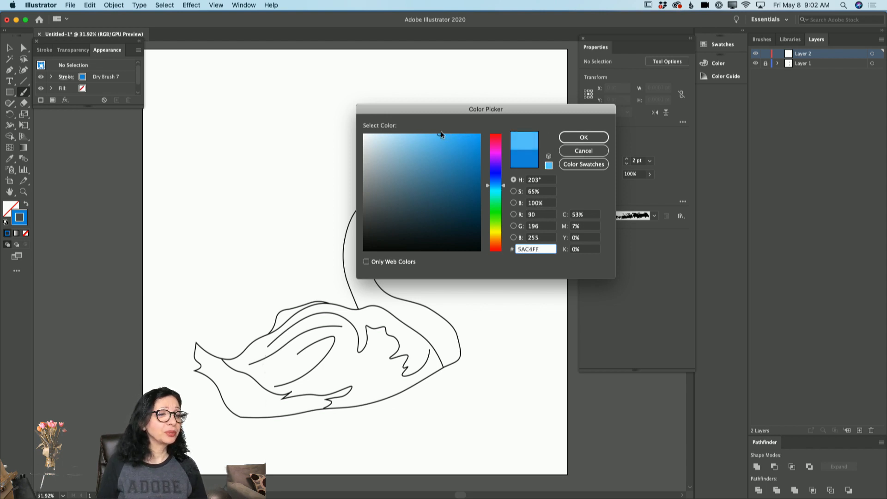
{"action": "left_click", "coordinate": [581, 138]}
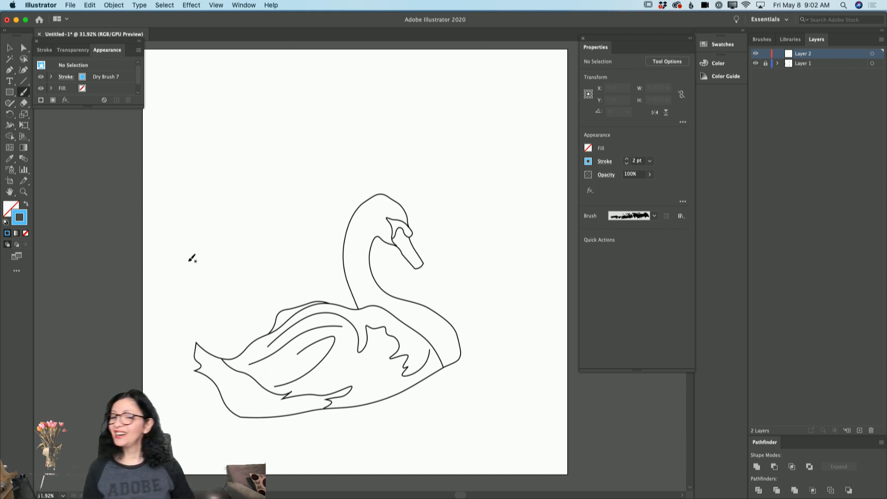
Step: Paint a wavy stroke about 869 pt wide above the swan and change its brush to 10 pt. Round
{"action": "mouse_move", "coordinate": [267, 159]}
{"action": "left_mouse_down"}
{"action": "mouse_move", "coordinate": [401, 146]}
{"action": "mouse_move", "coordinate": [467, 154]}
{"action": "left_mouse_up"}
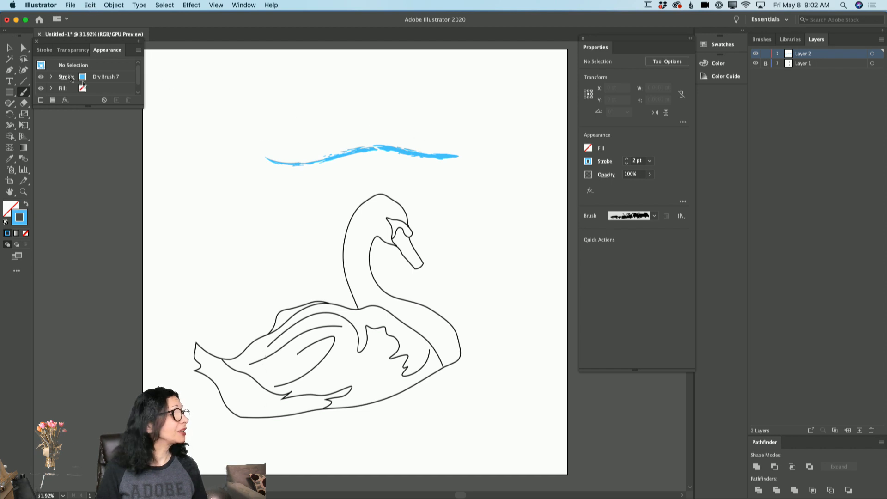
{"action": "left_click", "coordinate": [11, 48]}
{"action": "left_click", "coordinate": [420, 154]}
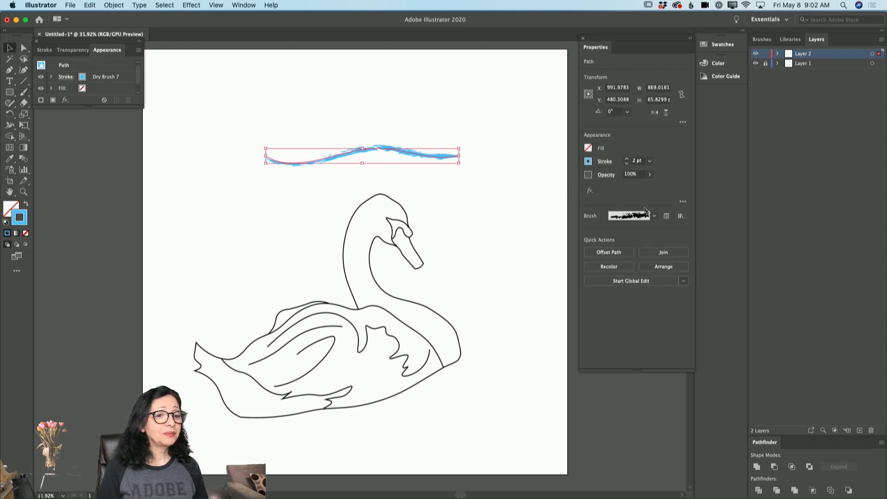
{"action": "left_click", "coordinate": [653, 217]}
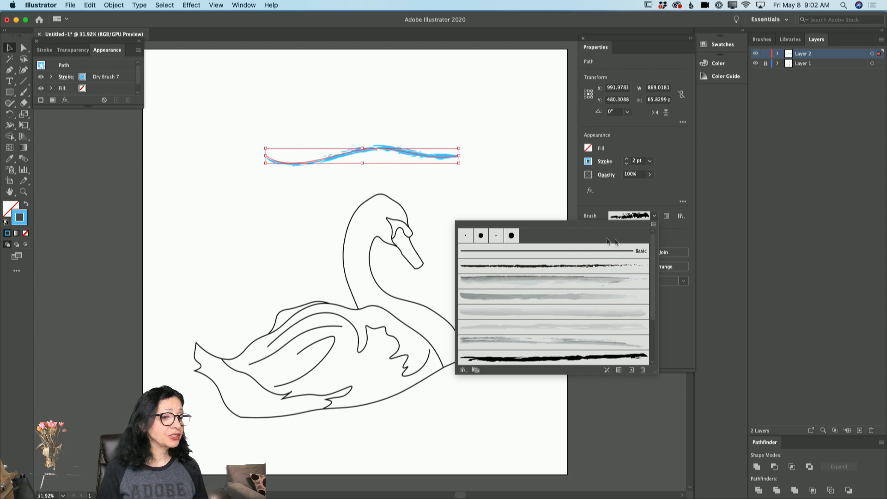
{"action": "left_click", "coordinate": [480, 236]}
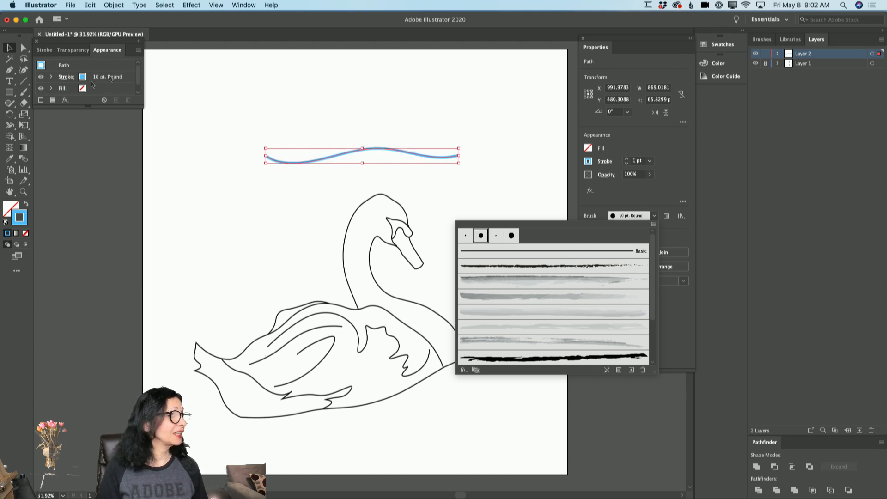
Step: Delete the wavy stroke and paint a new one about 862 pt wide above the swan with the 10 pt. Round brush
{"action": "left_click", "coordinate": [25, 92]}
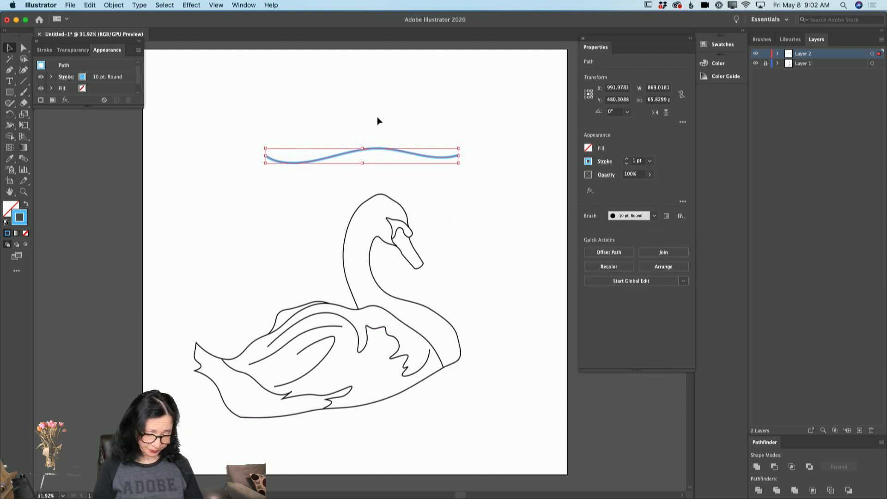
{"action": "key", "text": "Delete"}
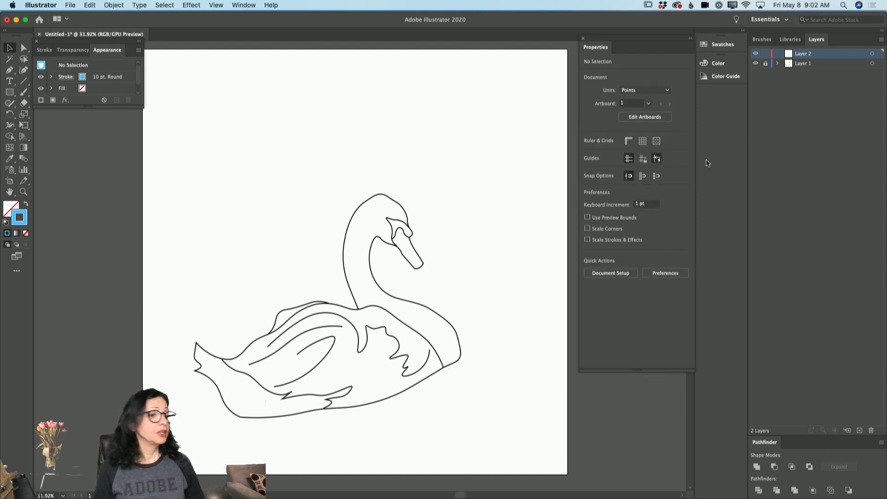
{"action": "key", "text": "b"}
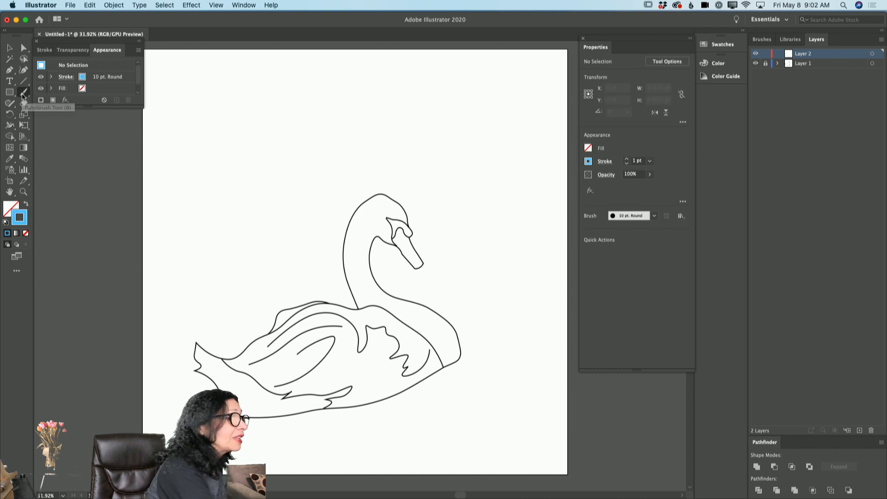
{"action": "left_click_drag", "start_coordinate": [232, 156], "coordinate": [426, 146]}
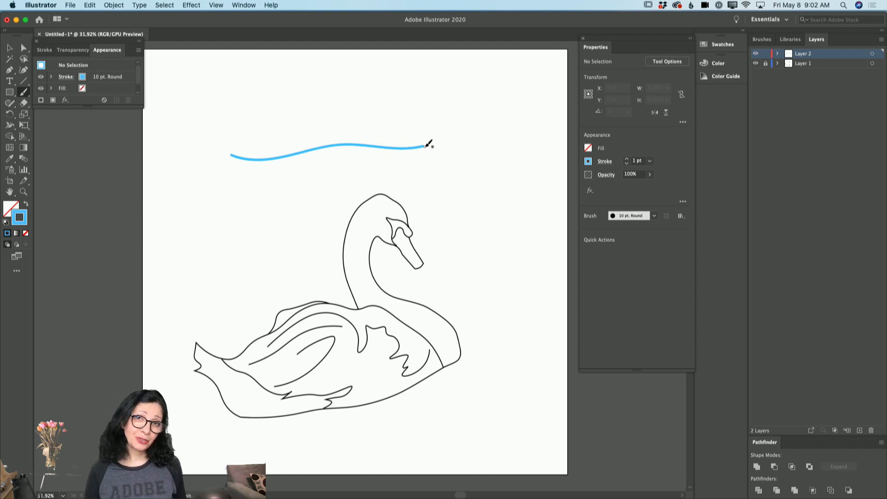
{"action": "scroll", "coordinate": [443, 150], "scroll_direction": "right", "scroll_amount": 2}
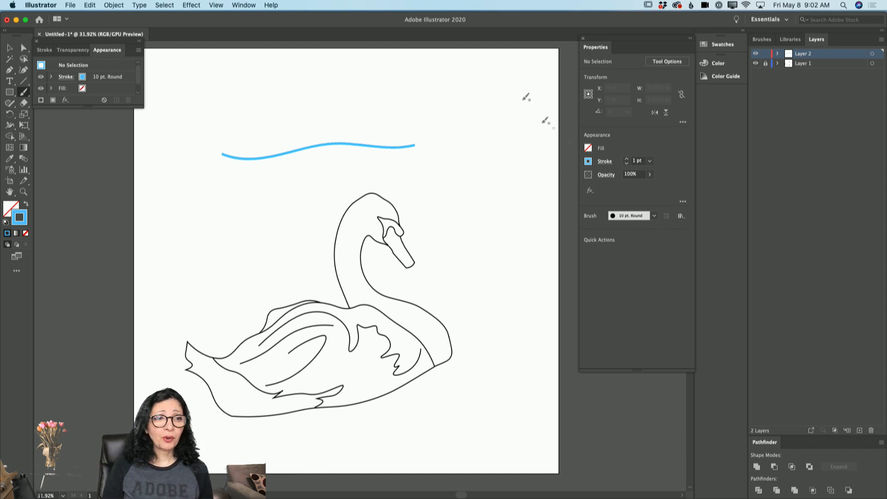
Step: Move the floating Properties panel slightly away from the docked panels
{"action": "left_click", "coordinate": [243, 5]}
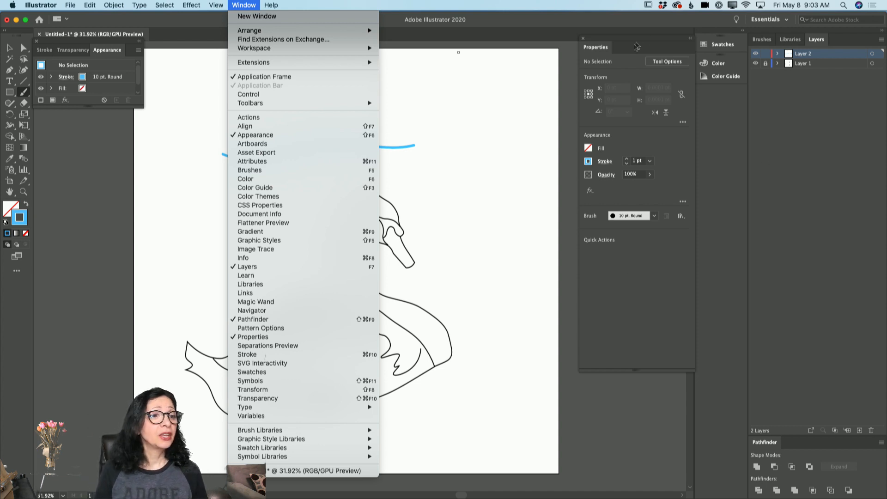
{"action": "left_click", "coordinate": [638, 43]}
{"action": "mouse_move", "coordinate": [639, 42]}
{"action": "left_mouse_down"}
{"action": "mouse_move", "coordinate": [378, 71]}
{"action": "mouse_move", "coordinate": [531, 95]}
{"action": "mouse_move", "coordinate": [627, 34]}
{"action": "mouse_move", "coordinate": [627, 47]}
{"action": "left_mouse_up"}
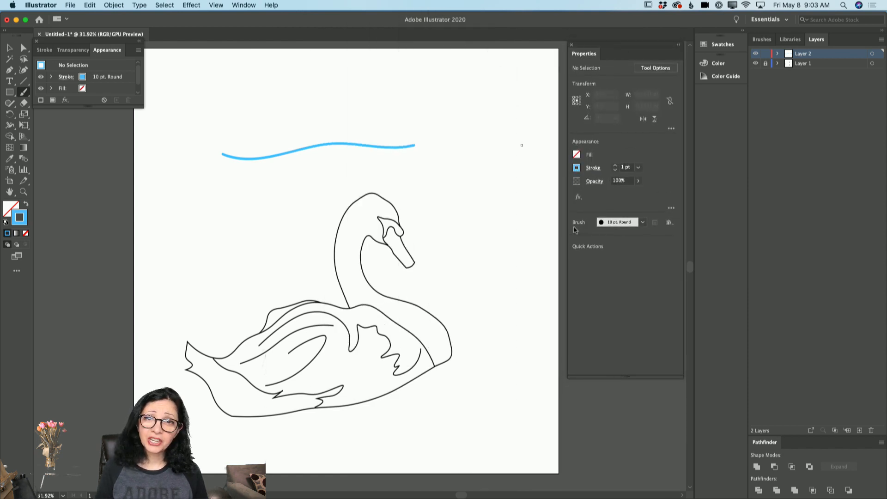
Step: Look through the available brushes, open the Artistic_Watercolor brush library and move it over the swan's tail and wing
{"action": "left_click", "coordinate": [643, 223]}
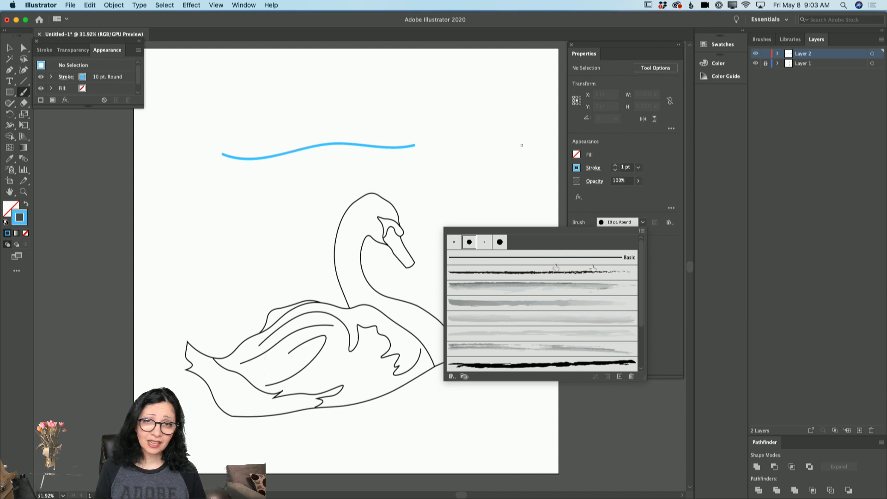
{"action": "scroll", "coordinate": [546, 284], "scroll_direction": "down", "scroll_amount": 5}
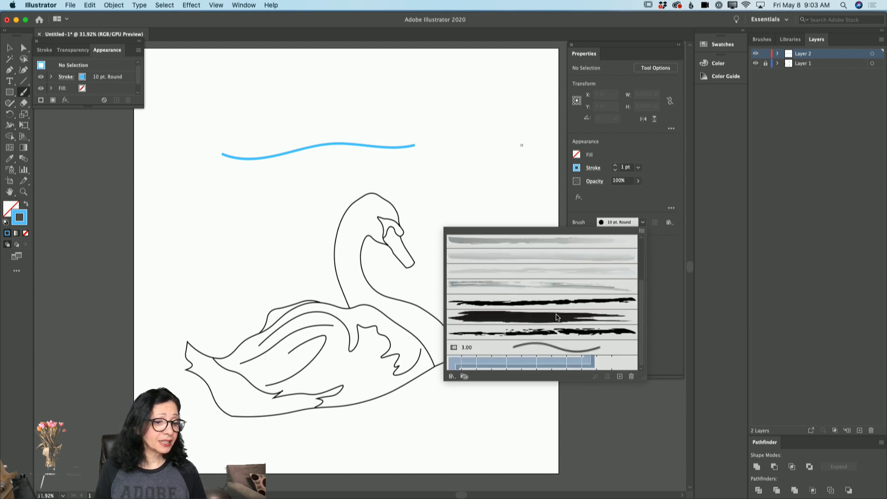
{"action": "scroll", "coordinate": [557, 317], "scroll_direction": "up", "scroll_amount": 5}
{"action": "scroll", "coordinate": [557, 317], "scroll_direction": "down", "scroll_amount": 5}
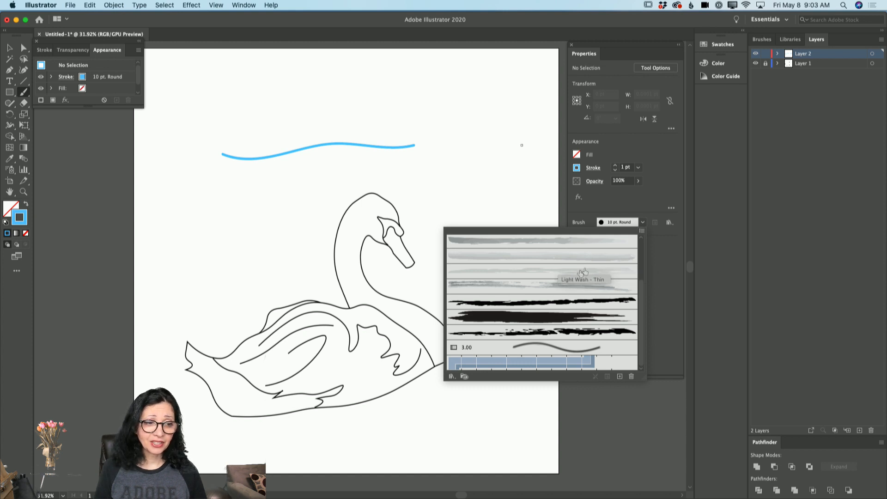
{"action": "left_click", "coordinate": [642, 231]}
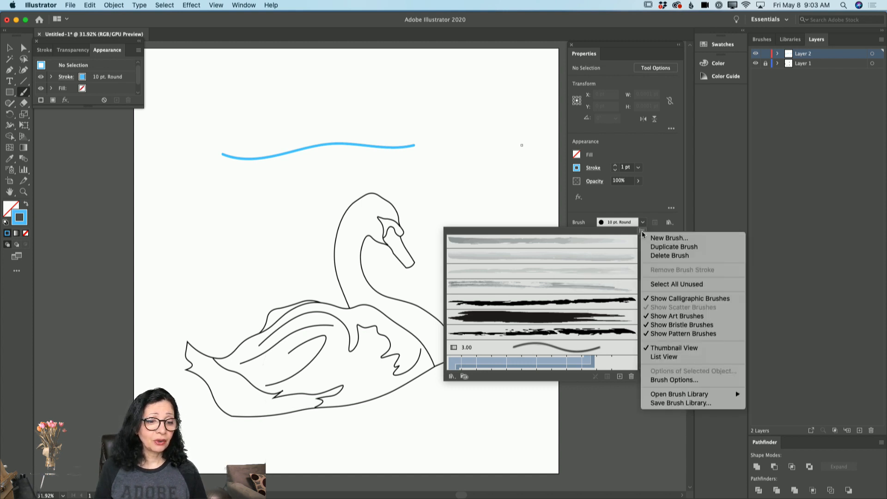
{"action": "mouse_move", "coordinate": [686, 395]}
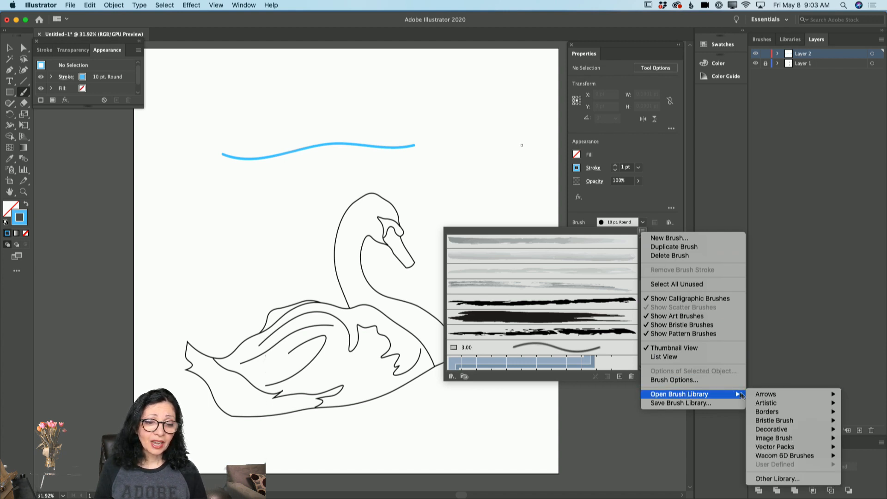
{"action": "mouse_move", "coordinate": [760, 406]}
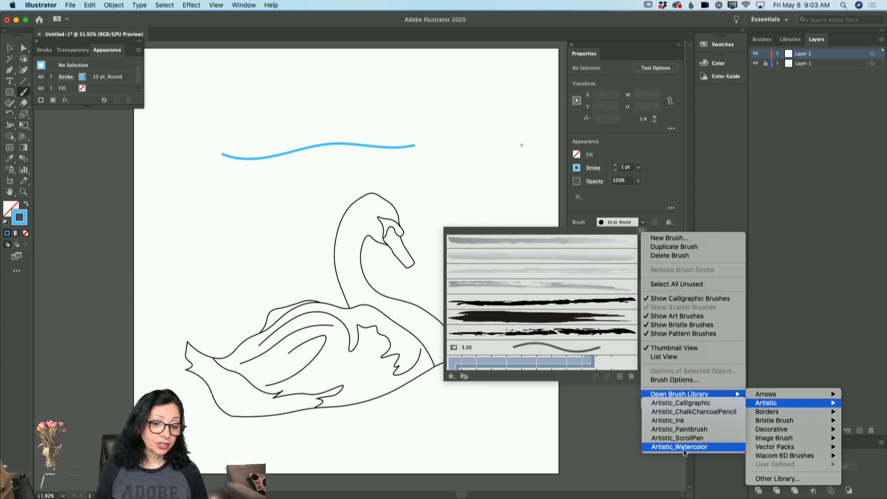
{"action": "left_click", "coordinate": [684, 446]}
{"action": "left_click", "coordinate": [478, 154]}
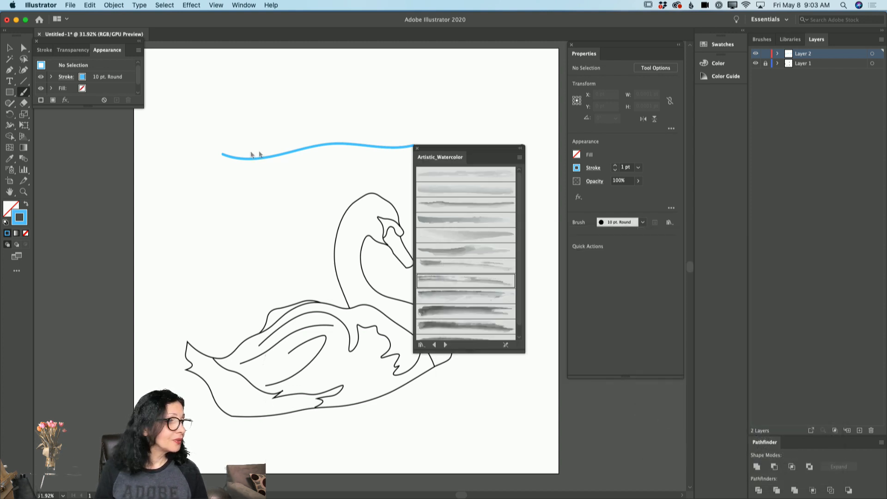
{"action": "left_click_drag", "start_coordinate": [482, 148], "coordinate": [217, 183]}
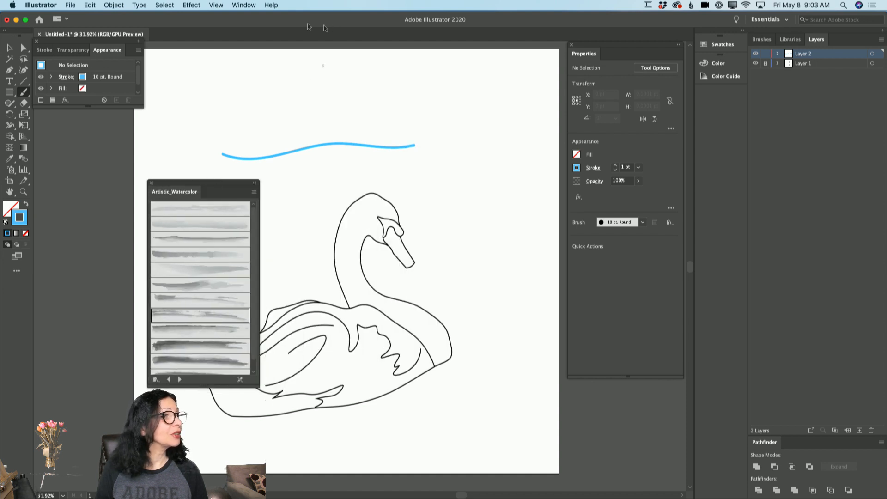
Step: Open the Artistic_Paintbrush brush library and place it below the Appearance panel
{"action": "left_click", "coordinate": [642, 222]}
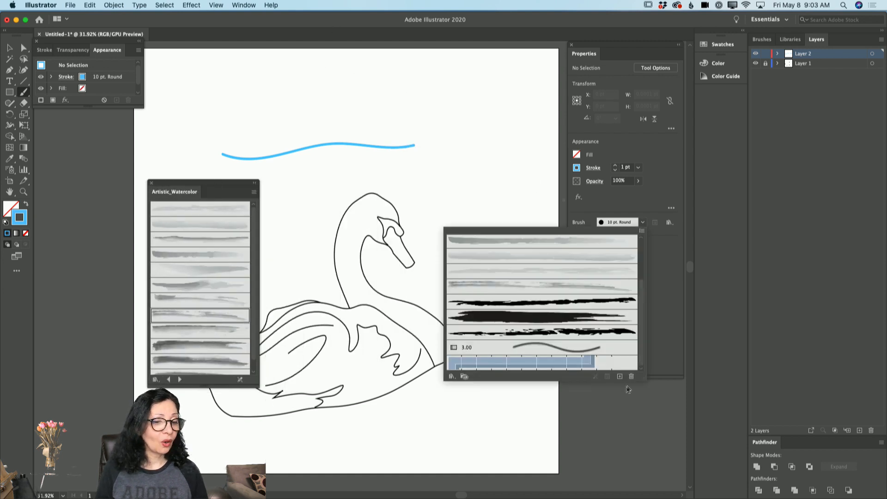
{"action": "left_click", "coordinate": [642, 231]}
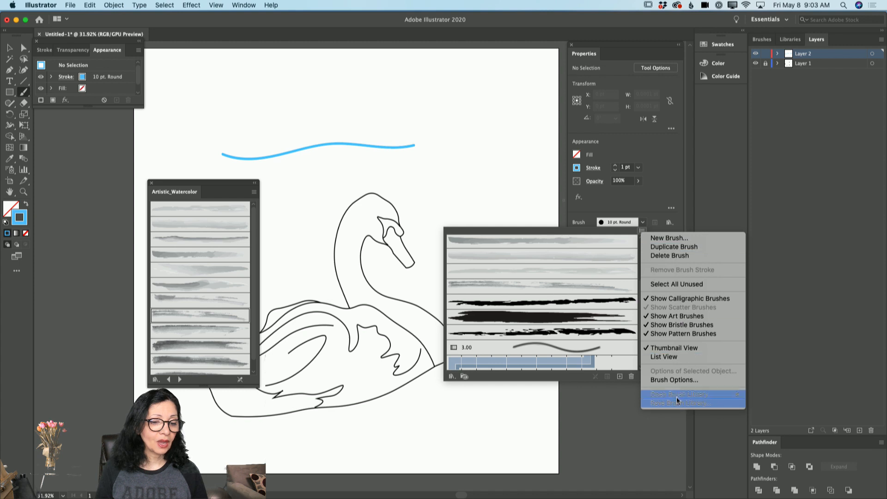
{"action": "mouse_move", "coordinate": [791, 403]}
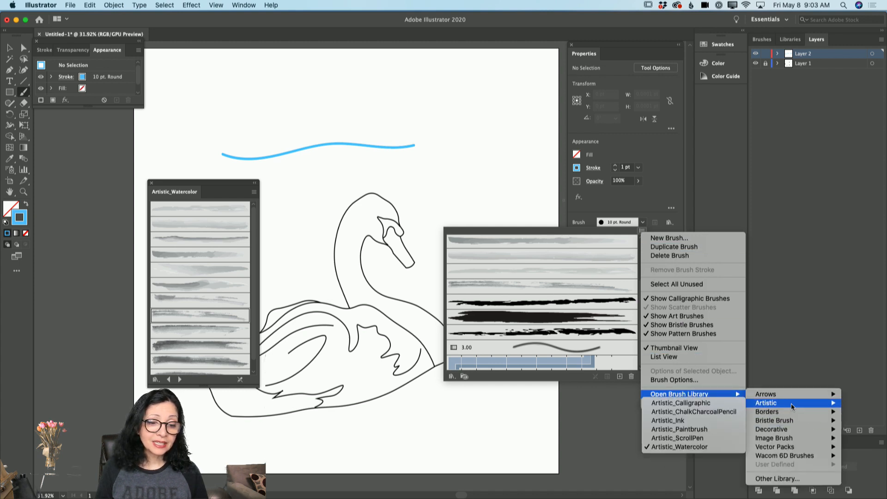
{"action": "left_click", "coordinate": [711, 433]}
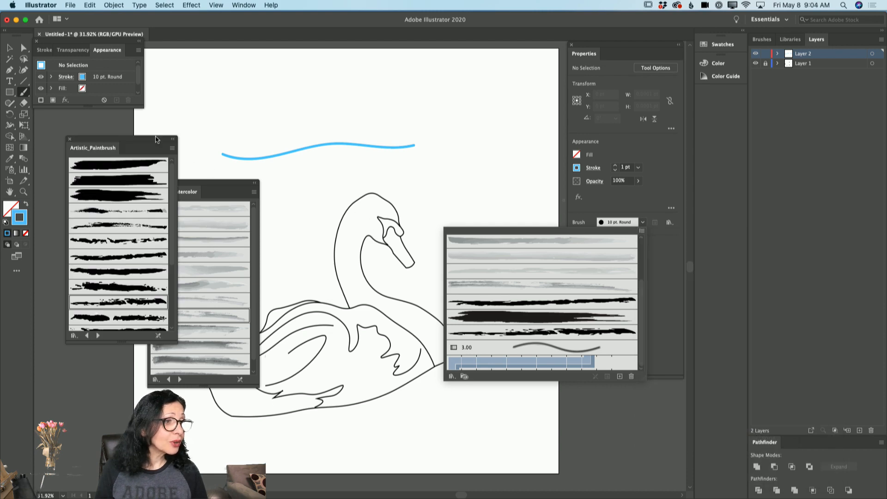
{"action": "left_click", "coordinate": [137, 118]}
{"action": "left_click_drag", "start_coordinate": [150, 142], "coordinate": [130, 120]}
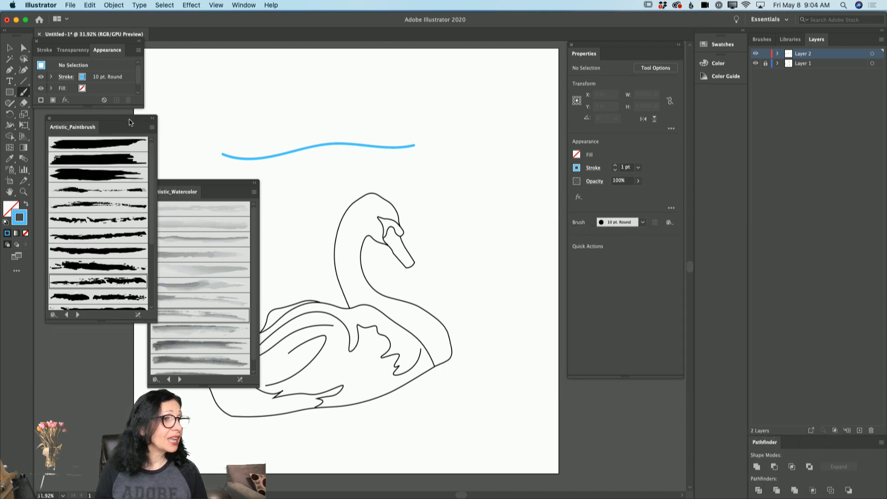
{"action": "left_click", "coordinate": [242, 5]}
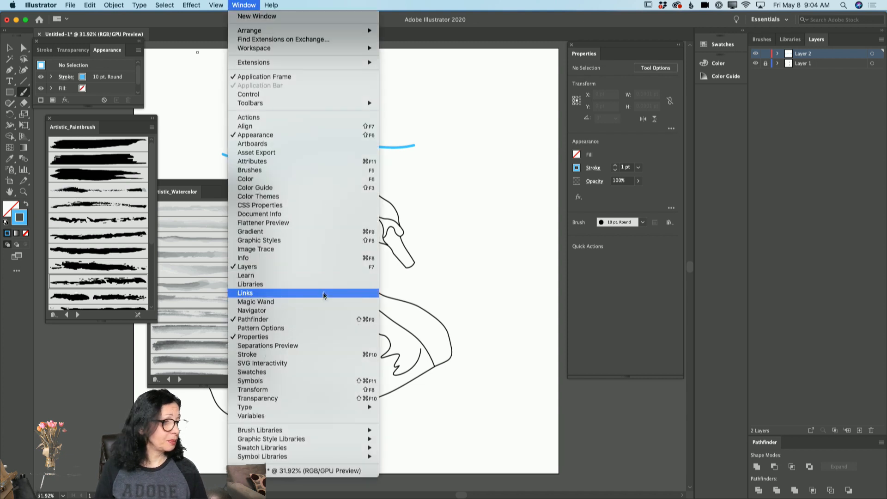
{"action": "mouse_move", "coordinate": [335, 432]}
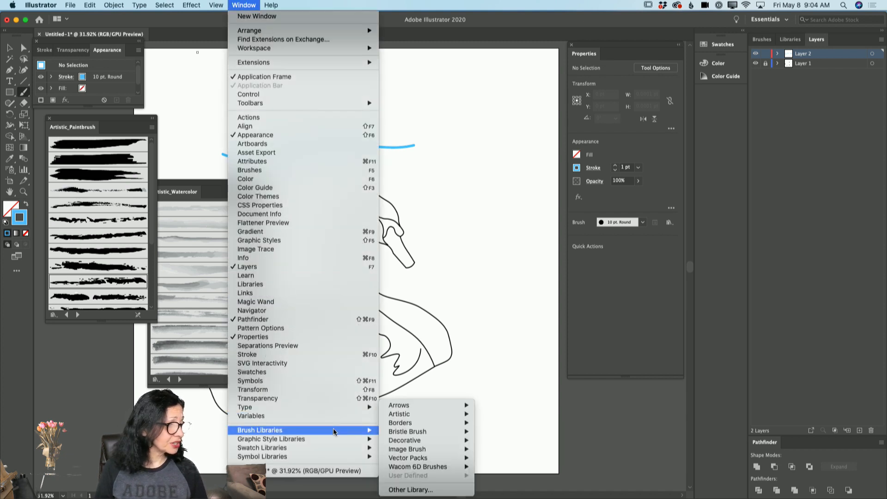
{"action": "mouse_move", "coordinate": [419, 418]}
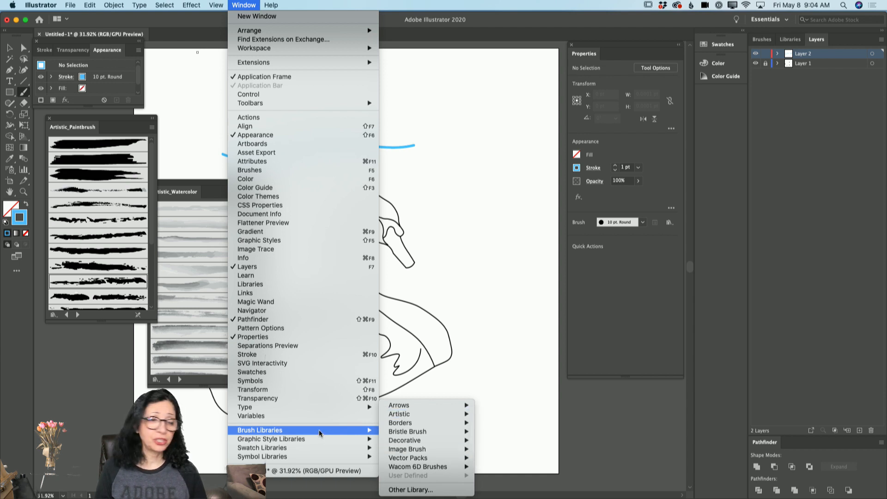
Step: Tuck the Artistic_Paintbrush library under the Appearance panel and place the Artistic_Watercolor library beside the Properties panel
{"action": "left_click", "coordinate": [72, 121]}
{"action": "left_click_drag", "start_coordinate": [73, 120], "coordinate": [63, 114]}
{"action": "left_click_drag", "start_coordinate": [204, 182], "coordinate": [512, 49]}
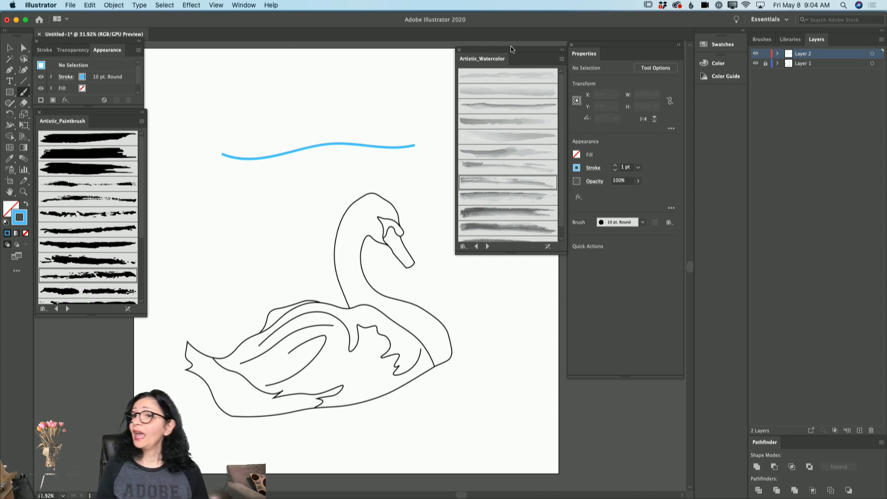
Step: Apply the third visible Artistic_Watercolor brush to the blue wavy stroke and inspect the stroke up close
{"action": "left_click", "coordinate": [8, 48]}
{"action": "left_click", "coordinate": [306, 151]}
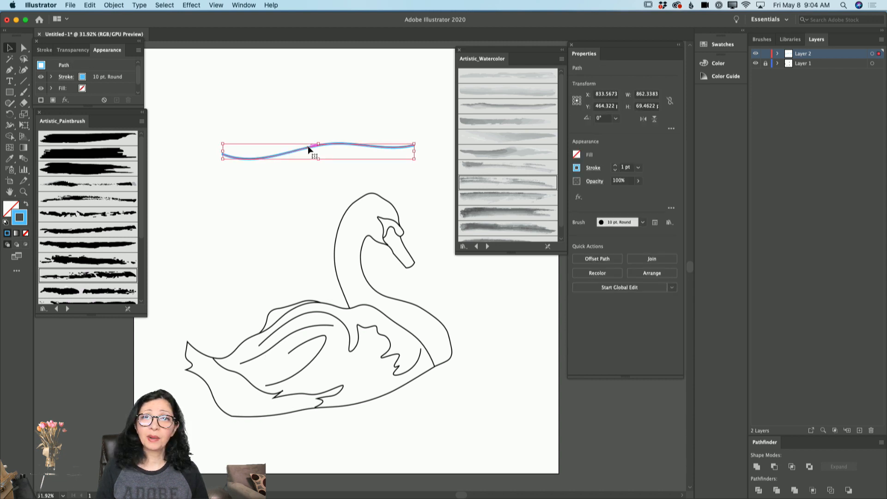
{"action": "left_click", "coordinate": [499, 108]}
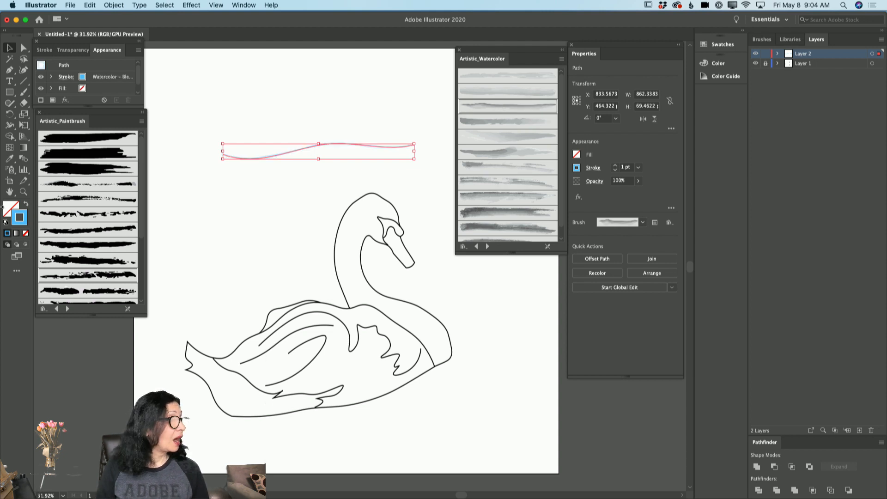
{"action": "left_click", "coordinate": [28, 191]}
{"action": "left_click_drag", "start_coordinate": [317, 148], "coordinate": [333, 180]}
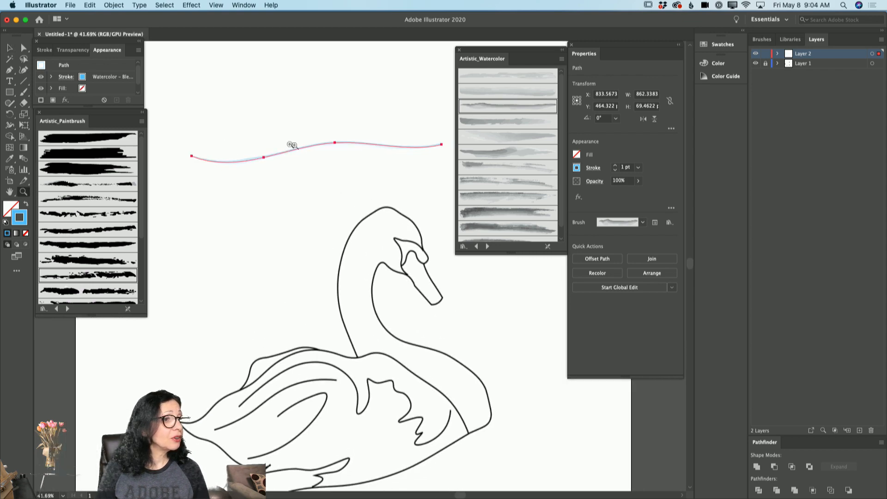
Step: Try stroke weights of 12 pt, 7 pt and 2 pt on the blue wavy stroke
{"action": "left_click", "coordinate": [10, 49]}
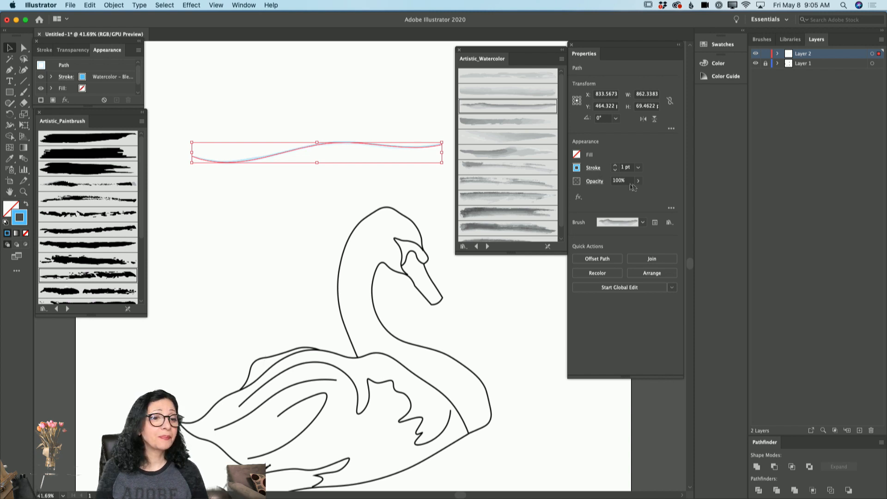
{"action": "left_click", "coordinate": [615, 166]}
{"action": "left_click", "coordinate": [616, 166]}
{"action": "left_click", "coordinate": [616, 165]}
{"action": "left_click", "coordinate": [616, 166]}
{"action": "left_click", "coordinate": [616, 166]}
{"action": "left_click", "coordinate": [616, 166]}
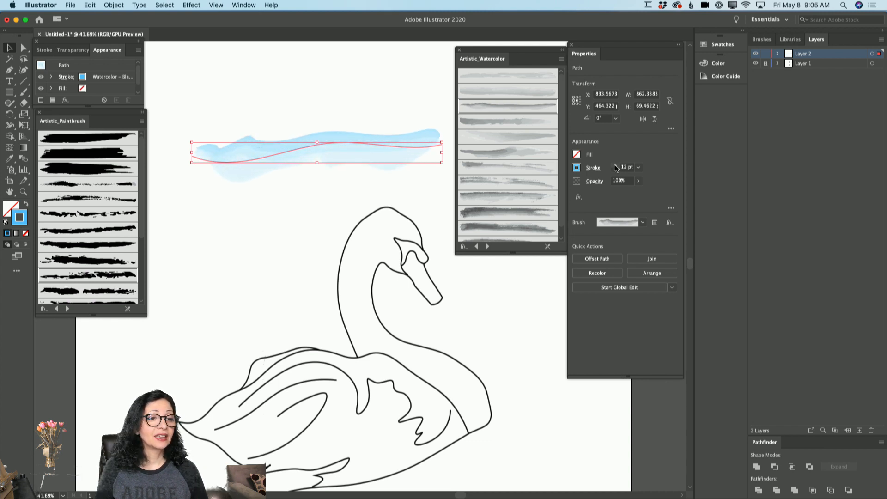
{"action": "left_click", "coordinate": [639, 168]}
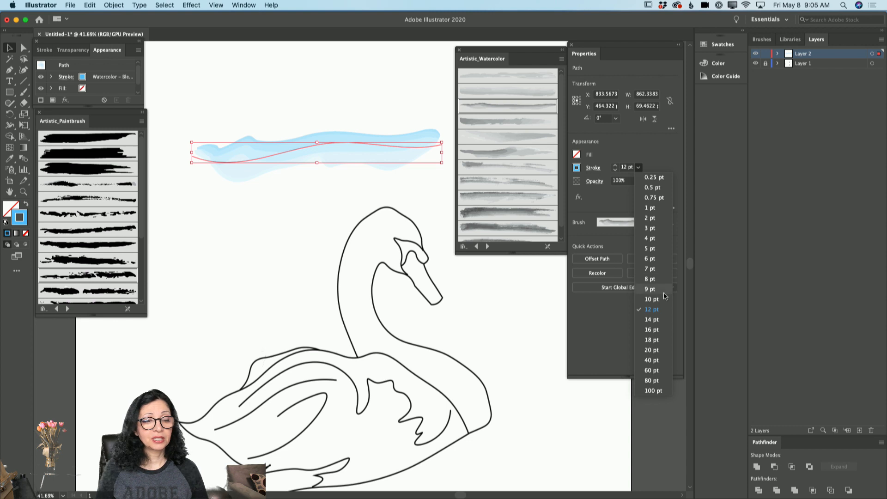
{"action": "left_click", "coordinate": [660, 269]}
{"action": "left_click", "coordinate": [639, 169]}
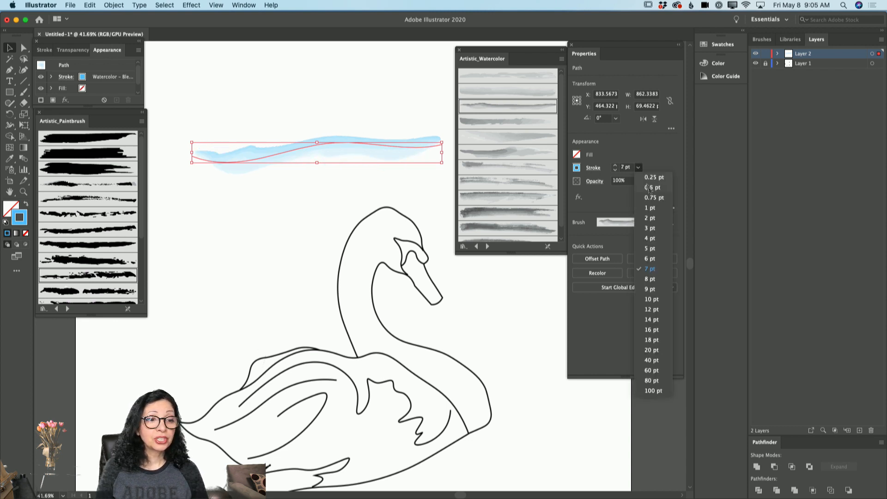
{"action": "left_click", "coordinate": [651, 216]}
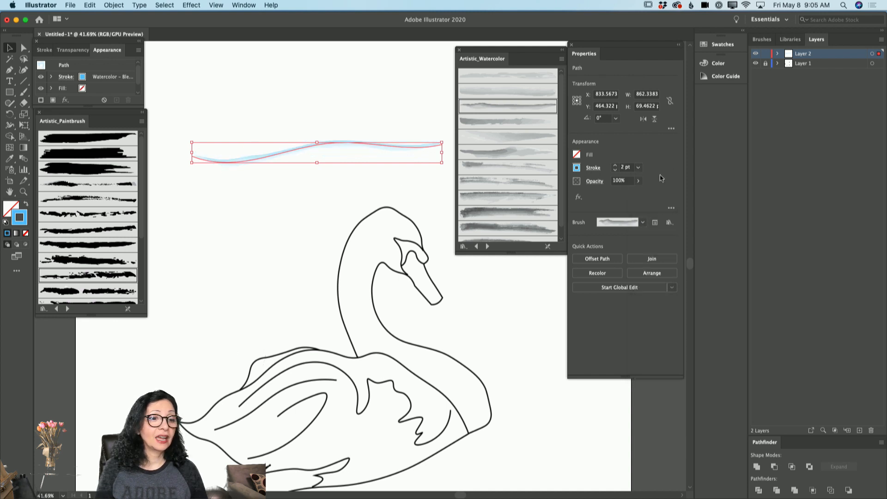
Step: Compare weights of 4, 40 and 8 pt on the blue wavy stroke, and settle on 5 pt
{"action": "left_click", "coordinate": [638, 169]}
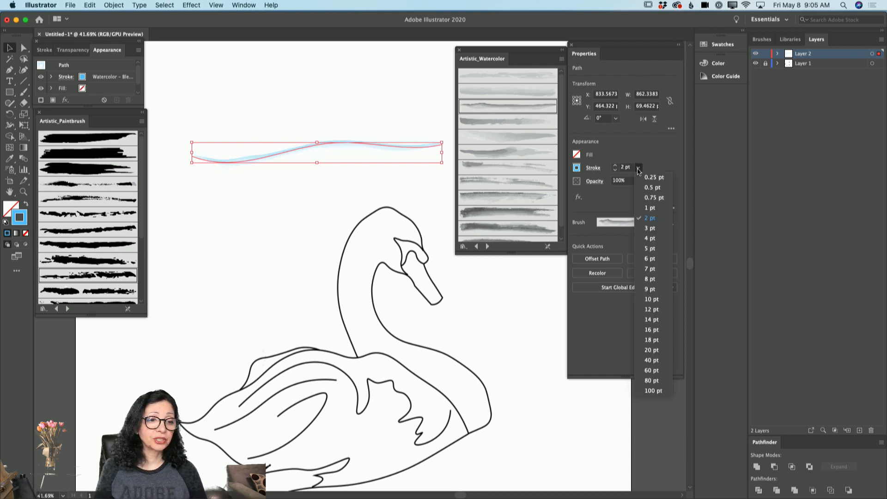
{"action": "left_click", "coordinate": [650, 240]}
{"action": "left_click", "coordinate": [638, 168]}
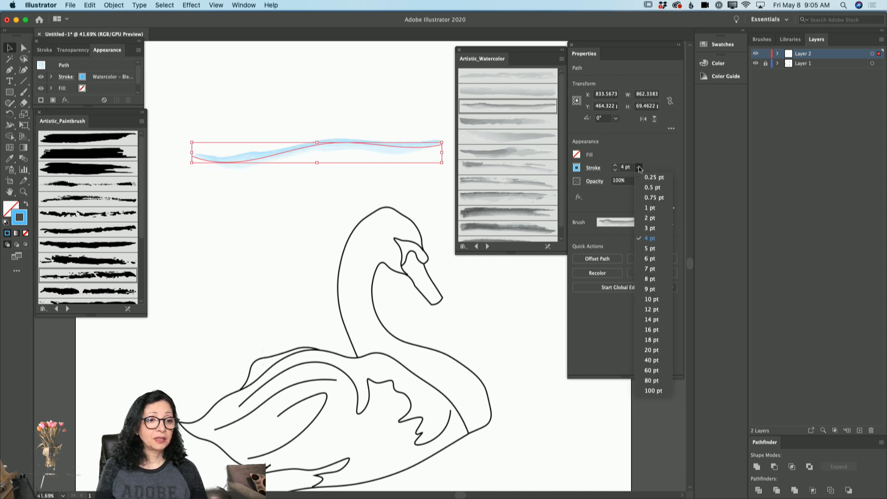
{"action": "left_click", "coordinate": [653, 361]}
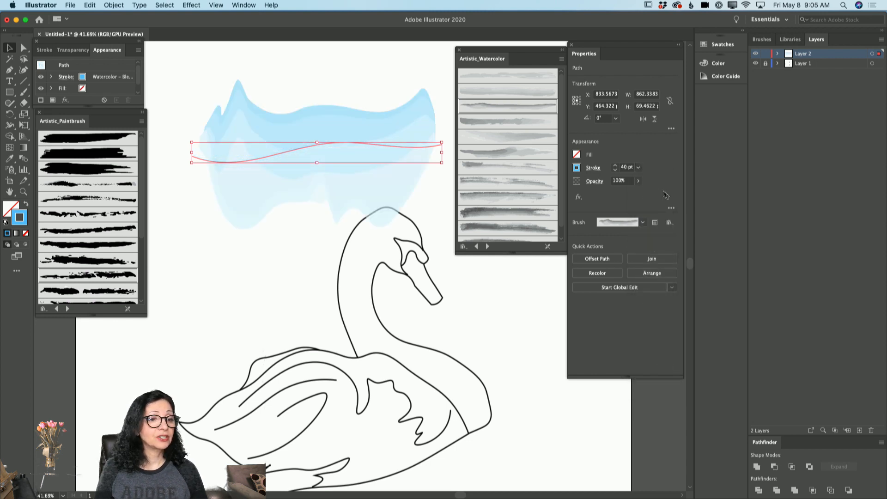
{"action": "left_click", "coordinate": [638, 168]}
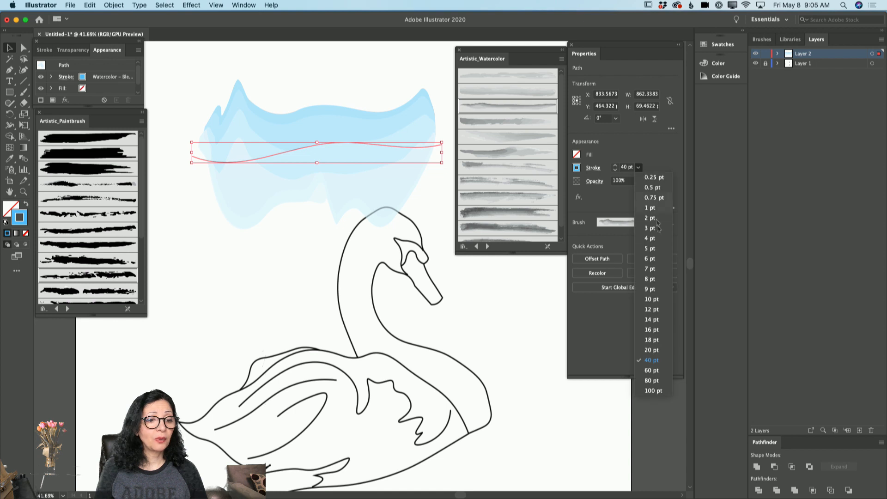
{"action": "left_click", "coordinate": [650, 278]}
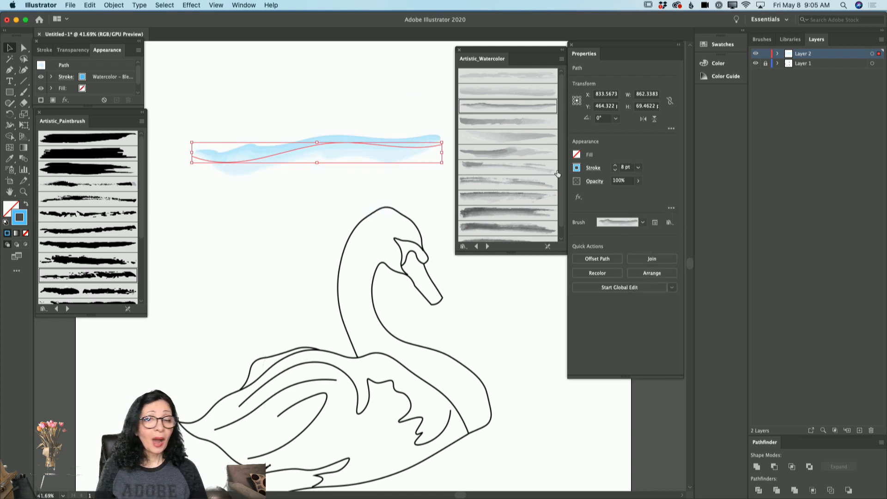
{"action": "left_click", "coordinate": [638, 167]}
{"action": "left_click", "coordinate": [649, 249]}
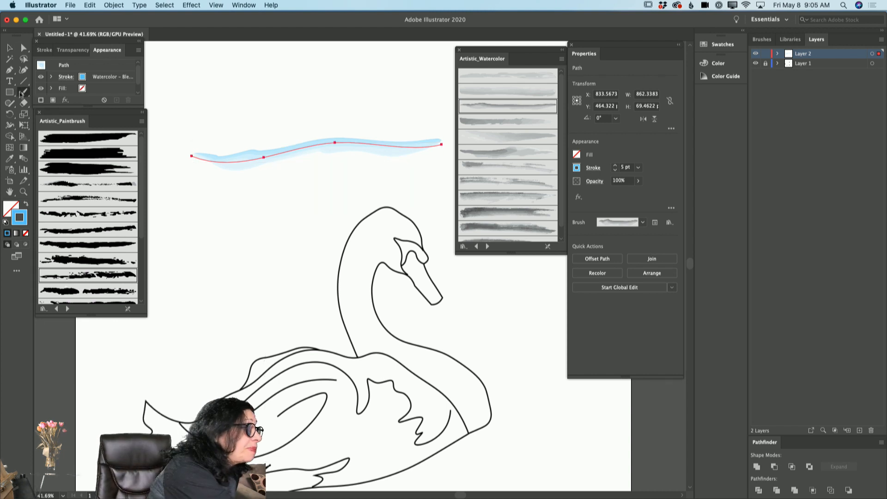
Step: Paint 5 pt watercolor strokes with the Paintbrush along the back and front of the swan's neck and the scalloped wing edge
{"action": "left_click", "coordinate": [21, 94]}
{"action": "mouse_move", "coordinate": [385, 212]}
{"action": "left_mouse_down"}
{"action": "mouse_move", "coordinate": [348, 249]}
{"action": "mouse_move", "coordinate": [338, 288]}
{"action": "mouse_move", "coordinate": [359, 354]}
{"action": "left_mouse_up"}
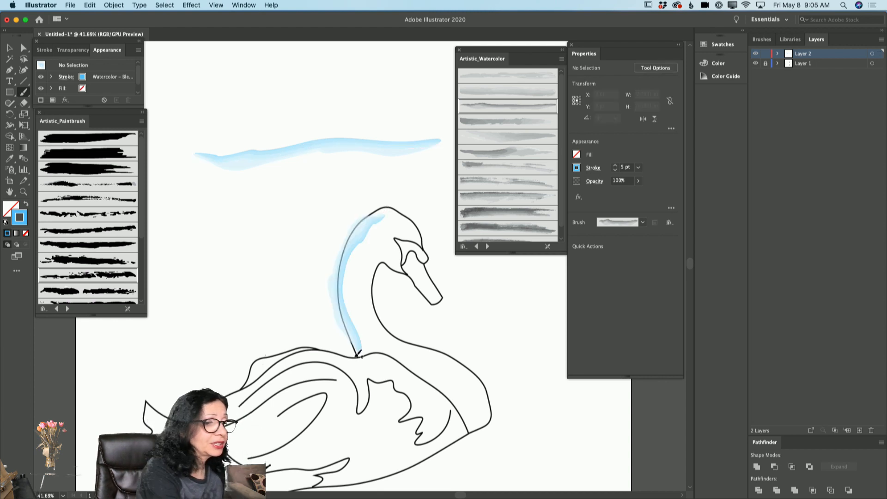
{"action": "mouse_move", "coordinate": [375, 261]}
{"action": "left_mouse_down"}
{"action": "mouse_move", "coordinate": [372, 314]}
{"action": "mouse_move", "coordinate": [384, 339]}
{"action": "mouse_move", "coordinate": [445, 359]}
{"action": "mouse_move", "coordinate": [482, 407]}
{"action": "left_mouse_up"}
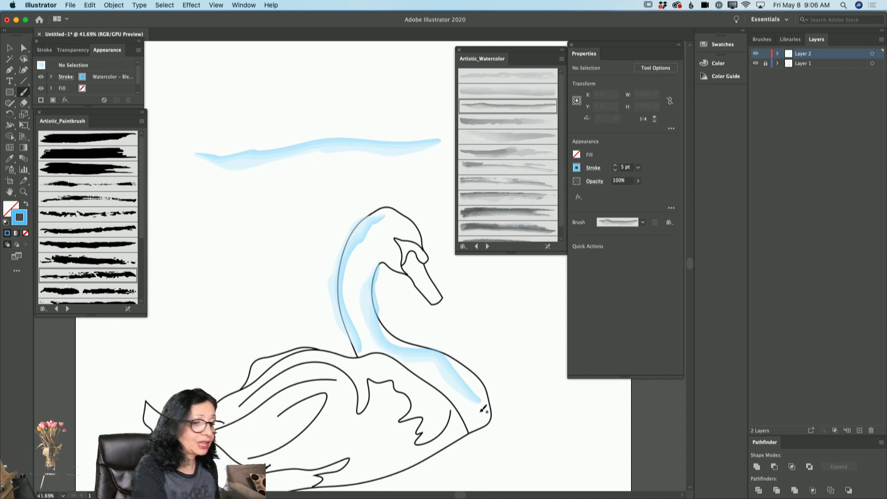
{"action": "mouse_move", "coordinate": [354, 364]}
{"action": "left_mouse_down"}
{"action": "mouse_move", "coordinate": [364, 400]}
{"action": "mouse_move", "coordinate": [367, 380]}
{"action": "mouse_move", "coordinate": [397, 375]}
{"action": "mouse_move", "coordinate": [432, 432]}
{"action": "left_mouse_up"}
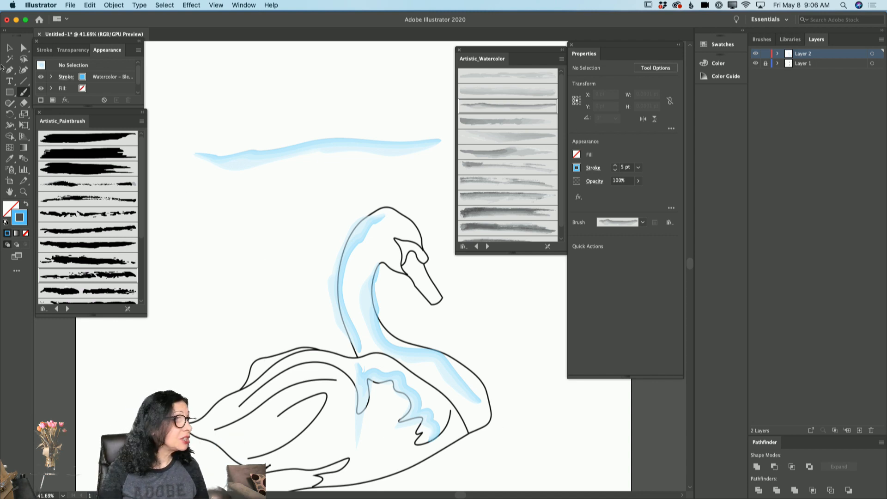
Step: Try several Artistic_Watercolor brushes on the front neck stroke, keep the eighth visible one, and set the stroke weight to 3 pt
{"action": "left_click", "coordinate": [8, 47]}
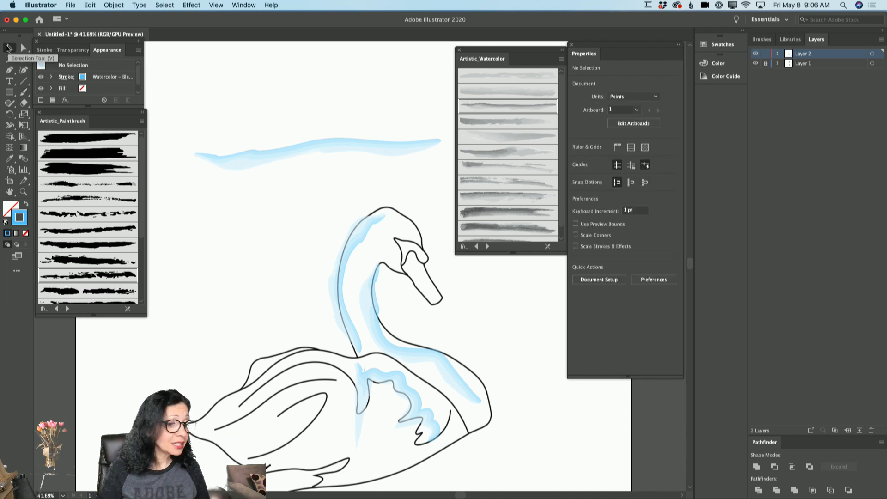
{"action": "left_click", "coordinate": [449, 367]}
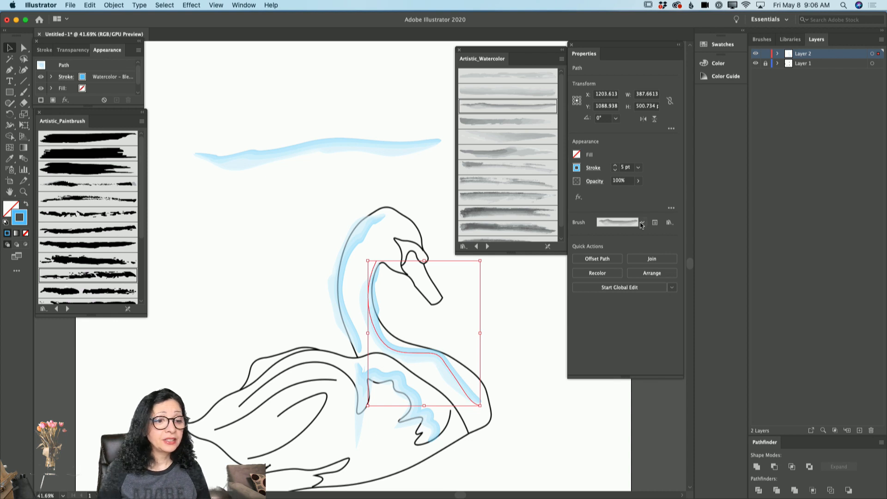
{"action": "left_click", "coordinate": [519, 168]}
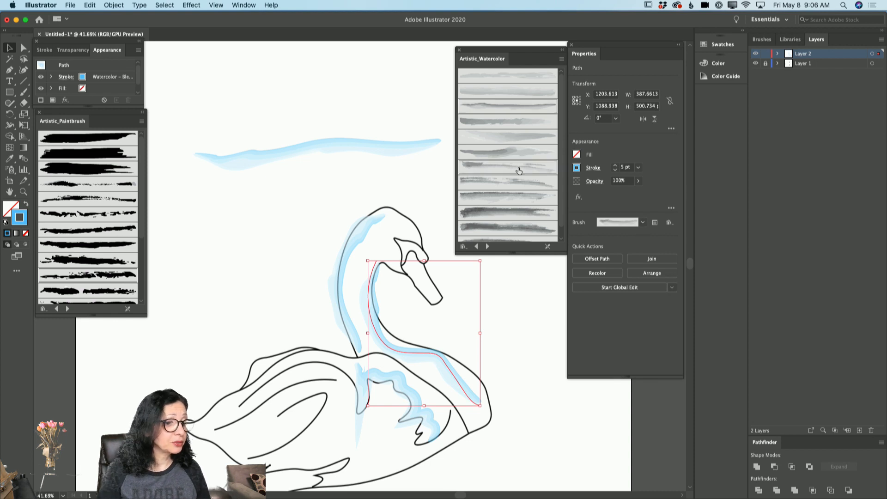
{"action": "left_click", "coordinate": [519, 107]}
{"action": "left_click", "coordinate": [536, 213]}
{"action": "left_click", "coordinate": [538, 183]}
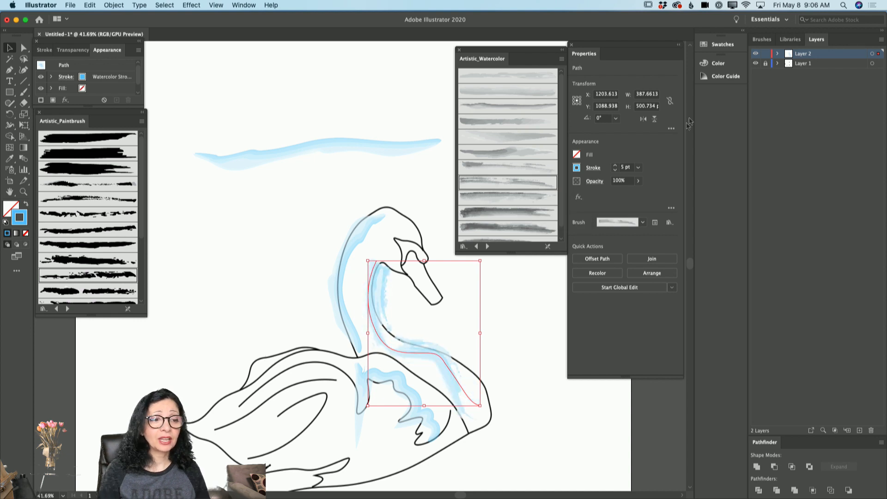
{"action": "left_click", "coordinate": [615, 169]}
{"action": "left_click", "coordinate": [615, 170]}
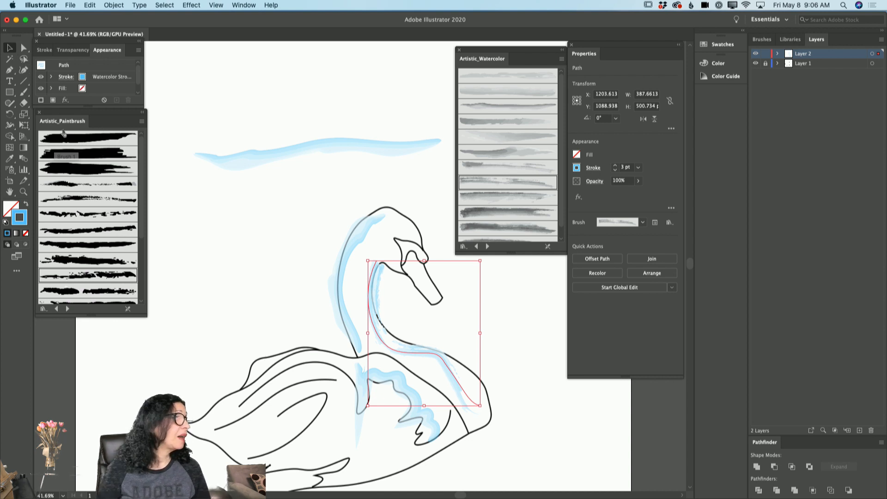
Step: Select the wavy stroke above the swan and compare Artistic_Paintbrush brushes on it, including Dry Brush 1, ending with Dry Brush 4
{"action": "left_click", "coordinate": [340, 287]}
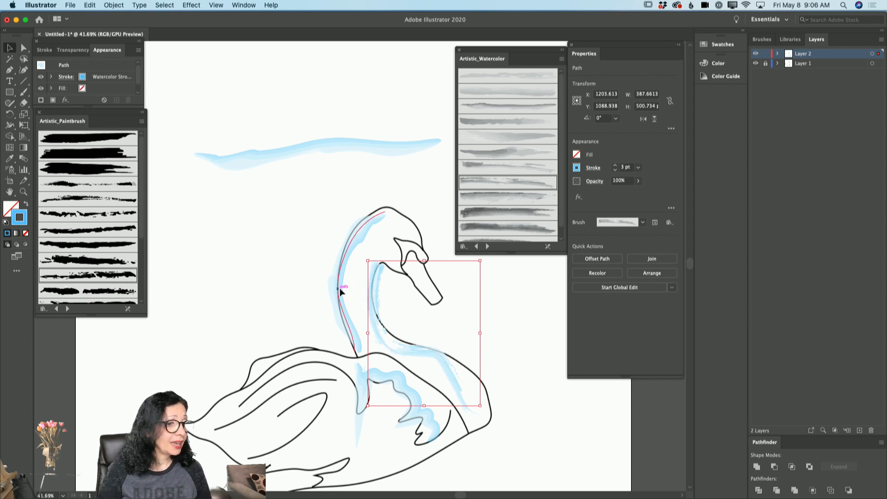
{"action": "left_click", "coordinate": [317, 147]}
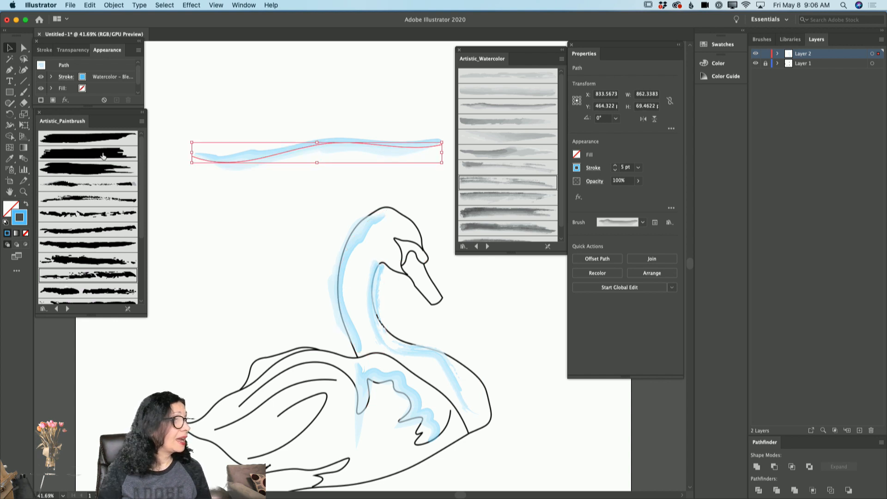
{"action": "left_click", "coordinate": [101, 231]}
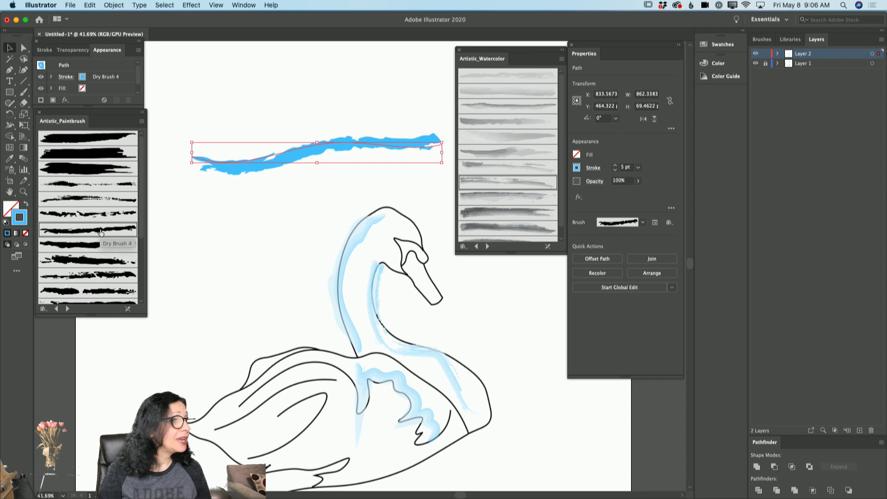
{"action": "left_click", "coordinate": [102, 185]}
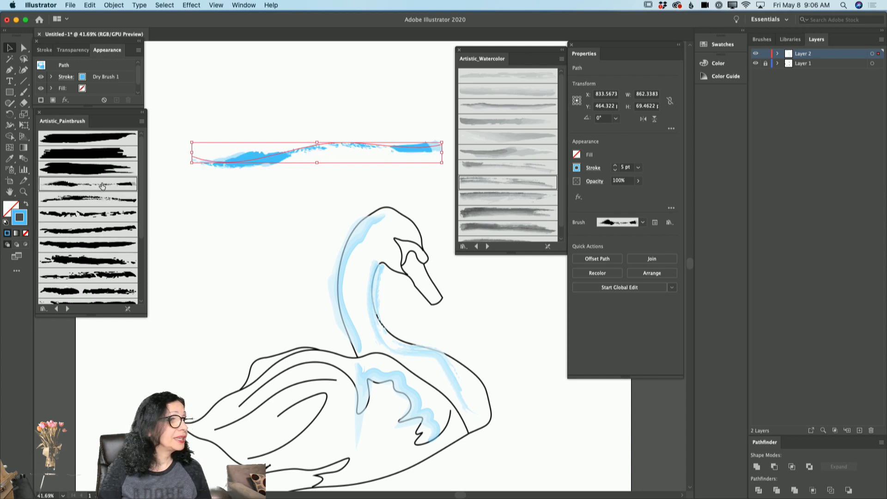
{"action": "left_click", "coordinate": [119, 275]}
{"action": "left_click", "coordinate": [117, 246]}
{"action": "left_click", "coordinate": [125, 231]}
Step: Set the weight of the wavy Dry Brush 4 stroke to 3 pt
{"action": "left_click", "coordinate": [615, 170]}
{"action": "left_click", "coordinate": [616, 170]}
{"action": "left_click", "coordinate": [615, 170]}
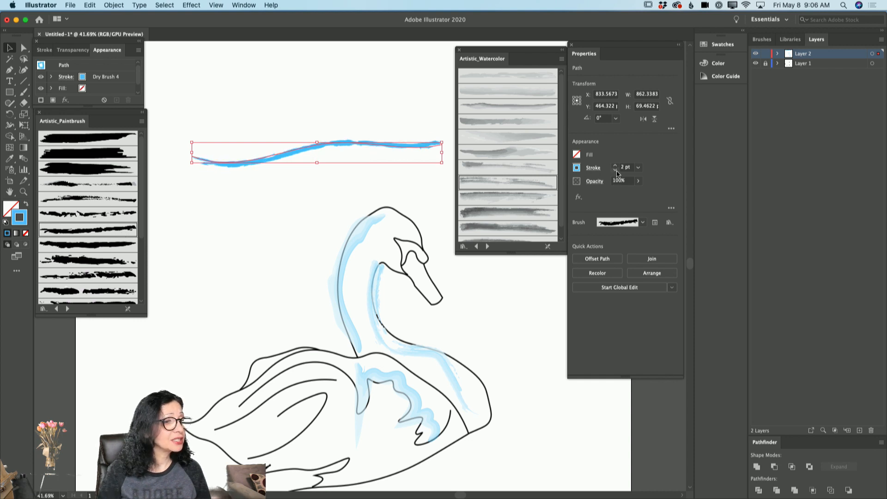
{"action": "left_click", "coordinate": [616, 166]}
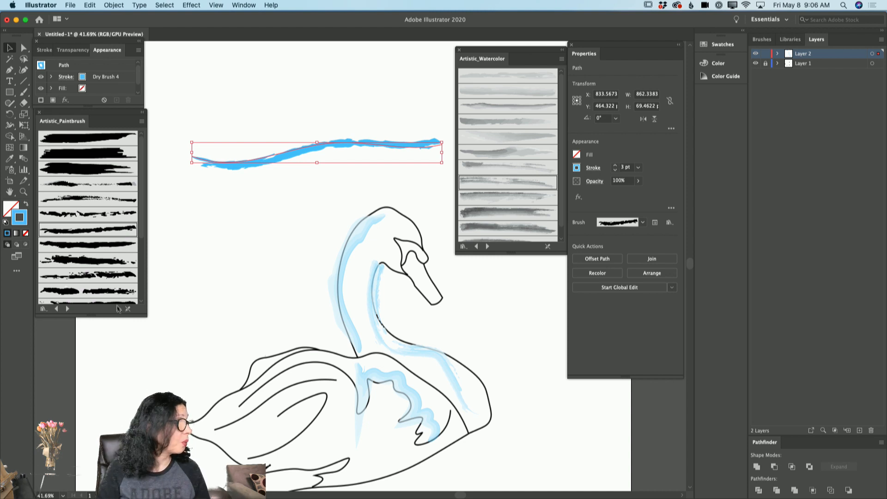
Step: Enlarge the Artistic_Paintbrush library to show all its brushes, and apply Splash and finally Palette Knife to the wavy stroke
{"action": "left_click_drag", "start_coordinate": [144, 314], "coordinate": [182, 434]}
{"action": "left_click", "coordinate": [142, 396]}
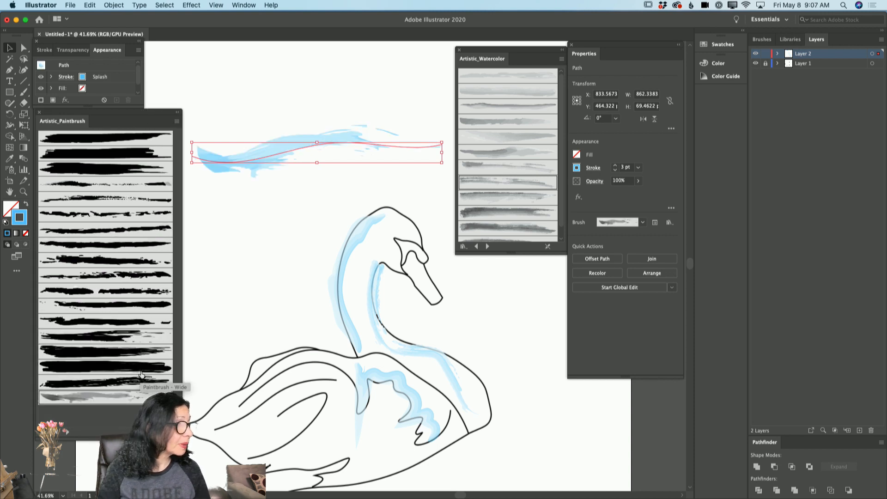
{"action": "left_click", "coordinate": [141, 381]}
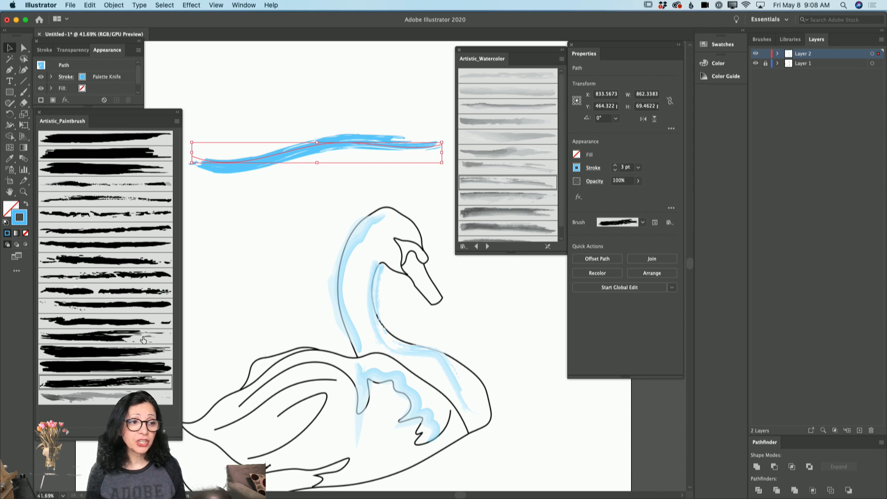
Step: Shift the Properties panel slightly away from the Artistic_Watercolor library and make it a little taller
{"action": "mouse_move", "coordinate": [594, 48]}
{"action": "left_mouse_down"}
{"action": "mouse_move", "coordinate": [599, 79]}
{"action": "mouse_move", "coordinate": [597, 47]}
{"action": "left_mouse_up"}
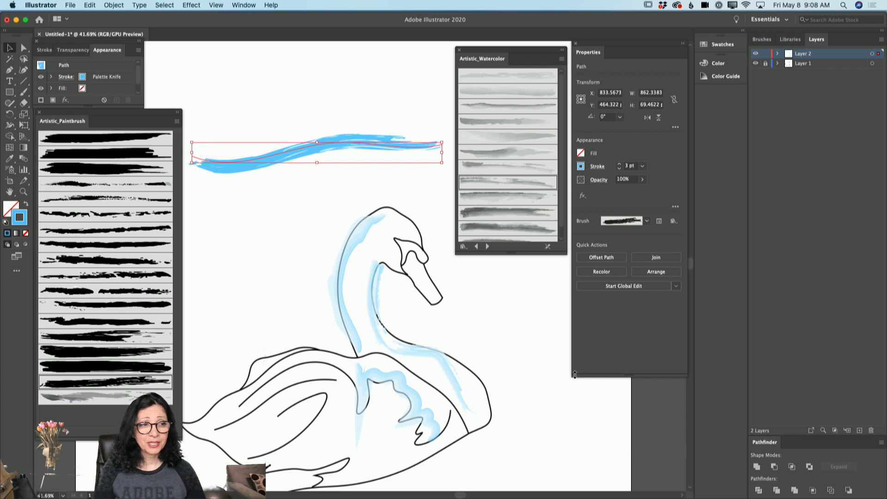
{"action": "mouse_move", "coordinate": [575, 375]}
{"action": "left_mouse_down"}
{"action": "mouse_move", "coordinate": [575, 408]}
{"action": "mouse_move", "coordinate": [574, 336]}
{"action": "mouse_move", "coordinate": [577, 384]}
{"action": "left_mouse_up"}
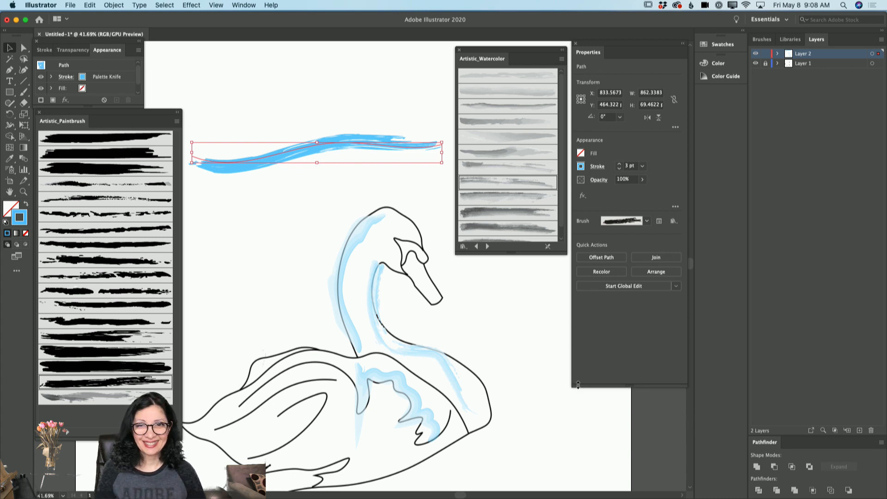